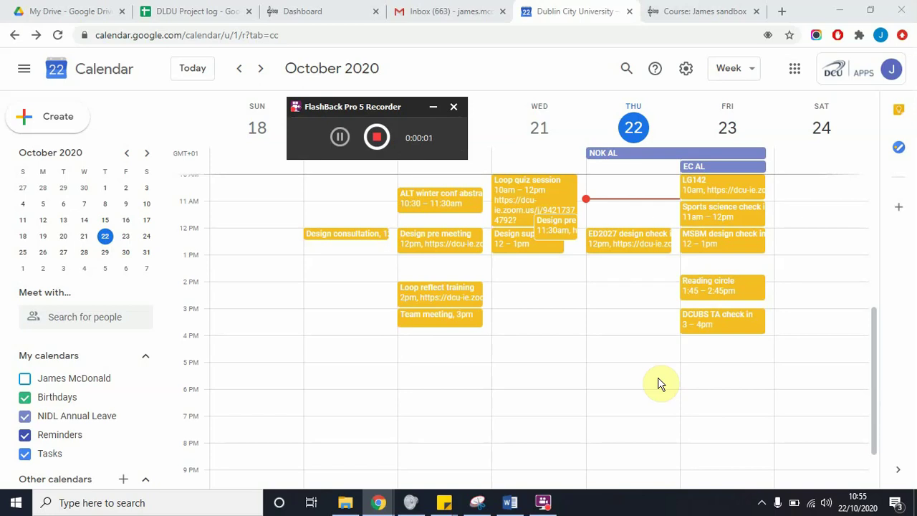
Start and discard a Thursday 4pm event draft, then open and close the Google apps list
click(605, 341)
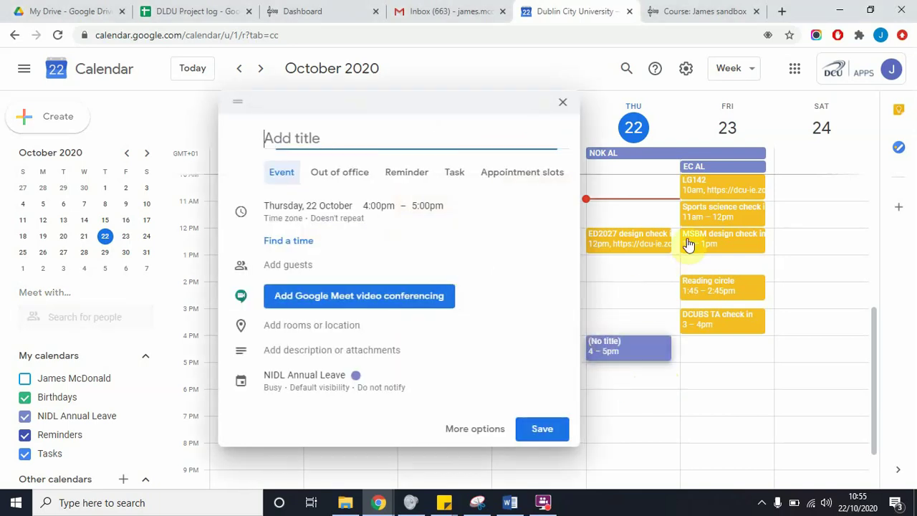
click(759, 113)
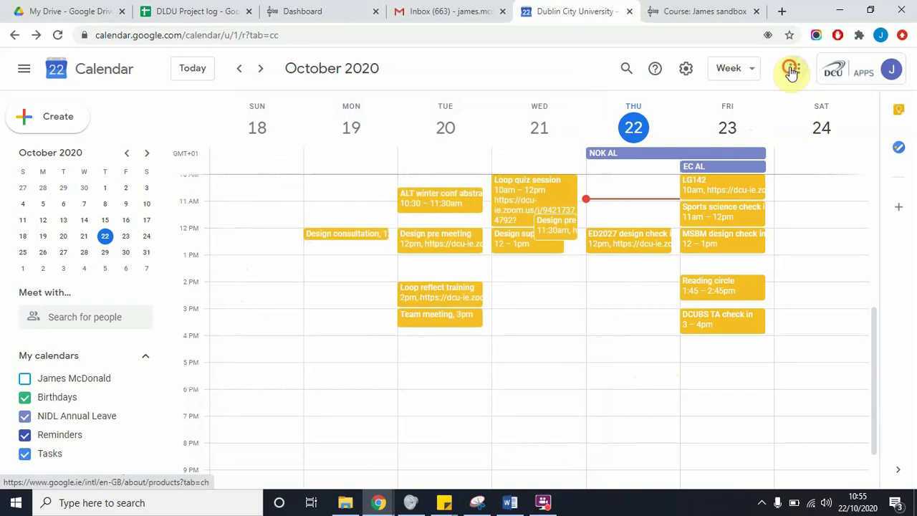
click(791, 72)
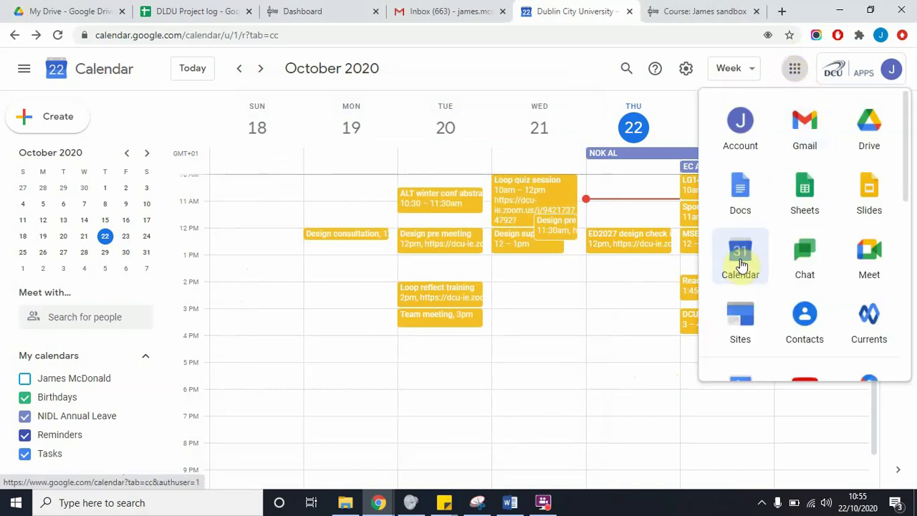
click(797, 71)
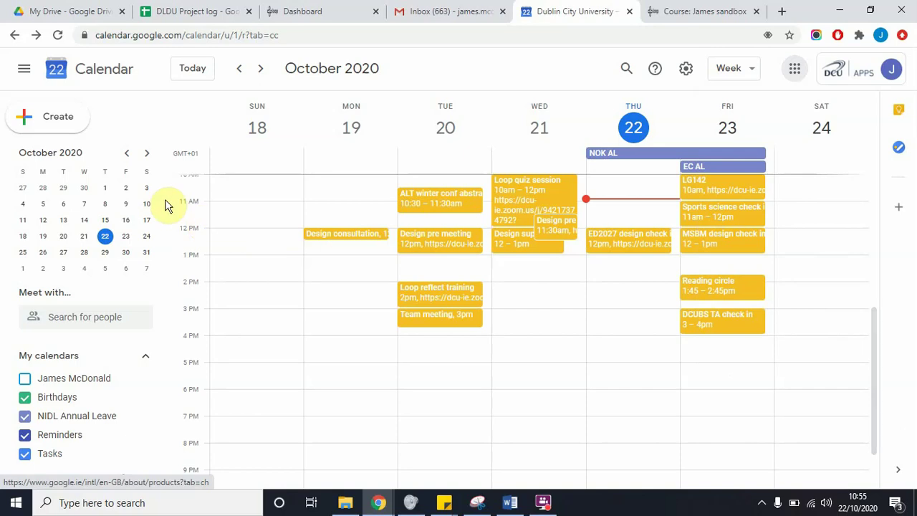
Create a new calendar named 'Appointments' from the Other calendars menu
drag(168, 177, 178, 248)
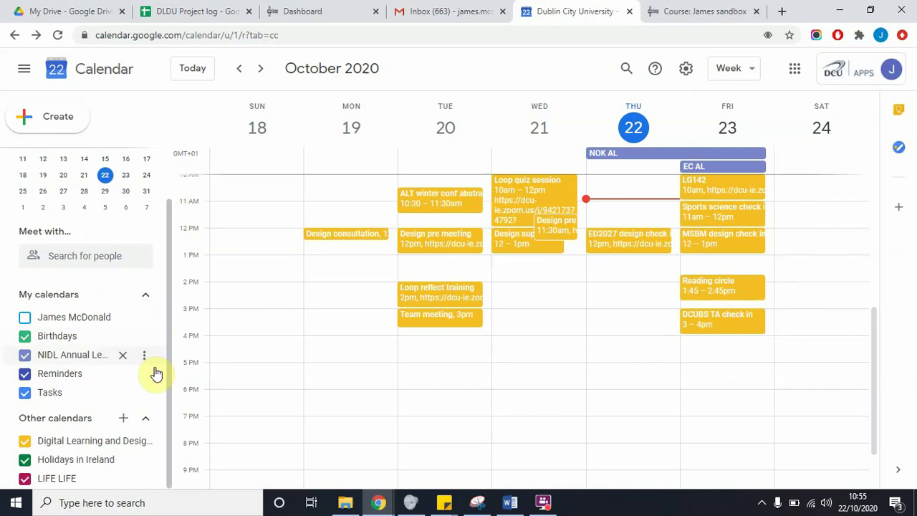
click(123, 418)
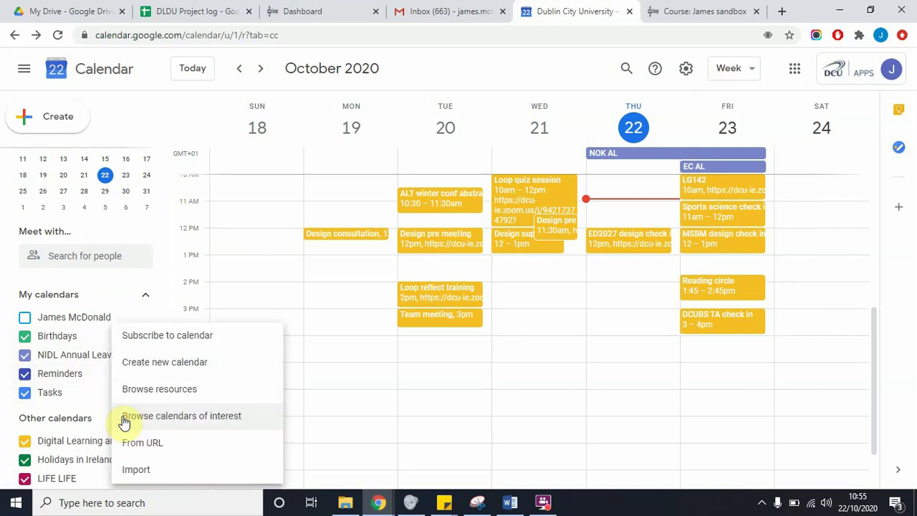
click(181, 361)
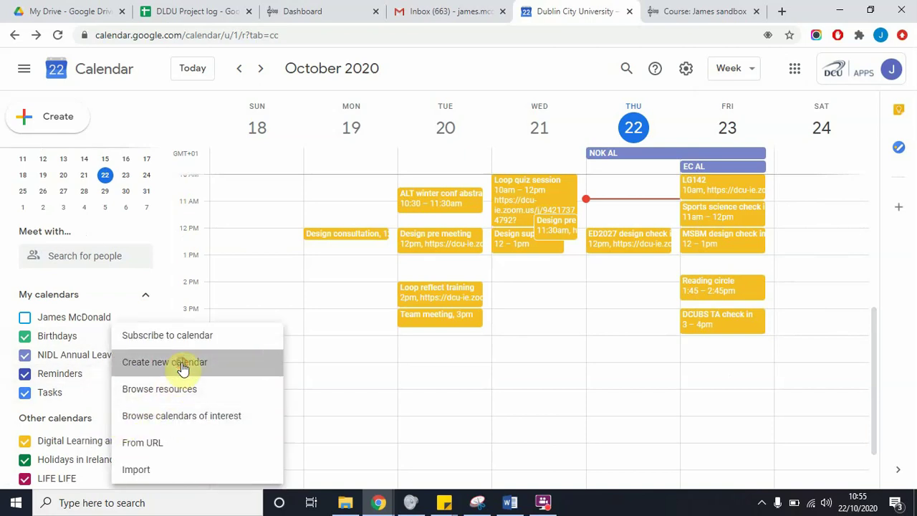
click(374, 152)
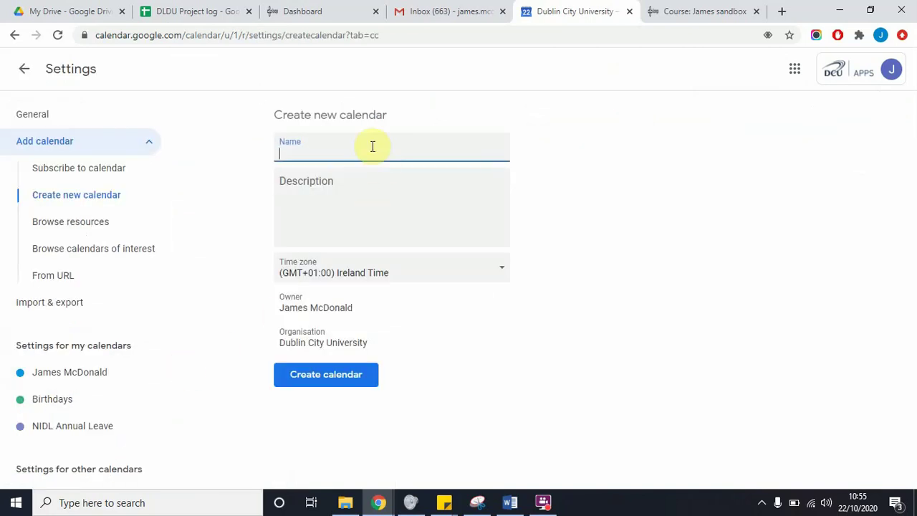
text(Appointments)
click(327, 374)
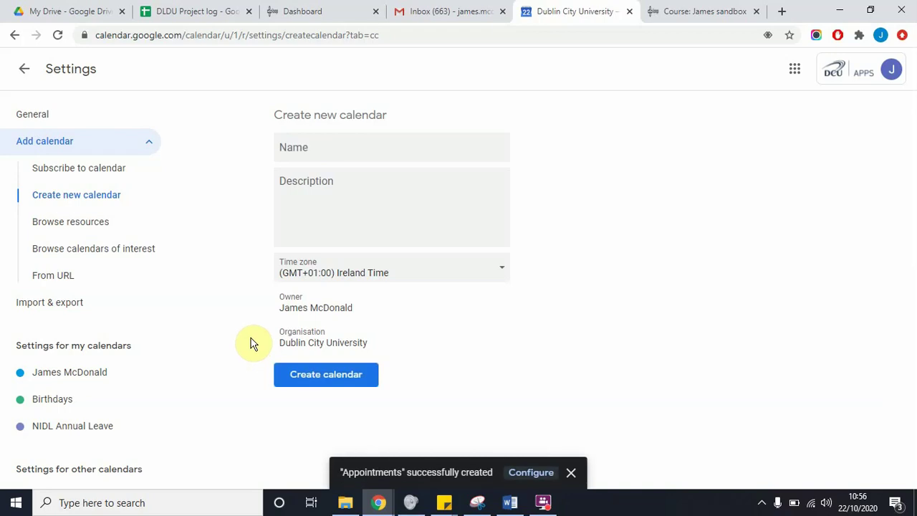
Return to the week view and start a new event on Monday 19 October at 4pm
click(17, 76)
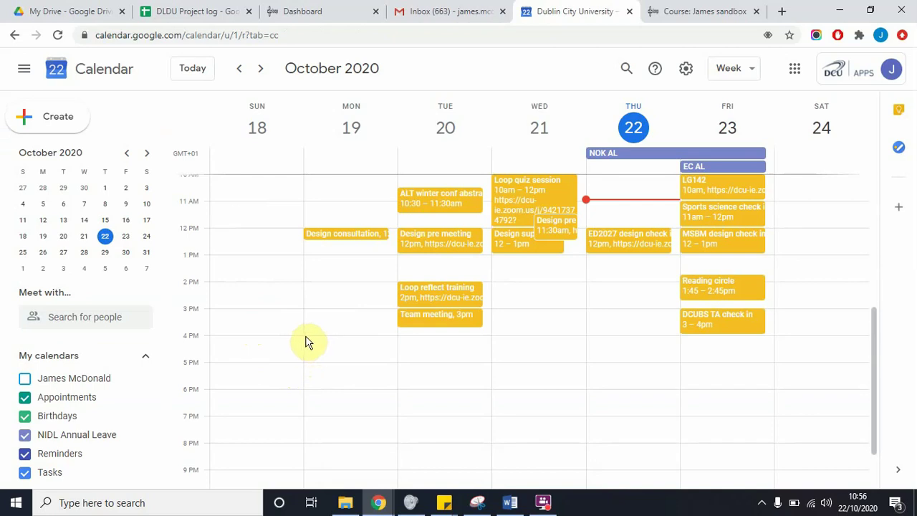
click(315, 346)
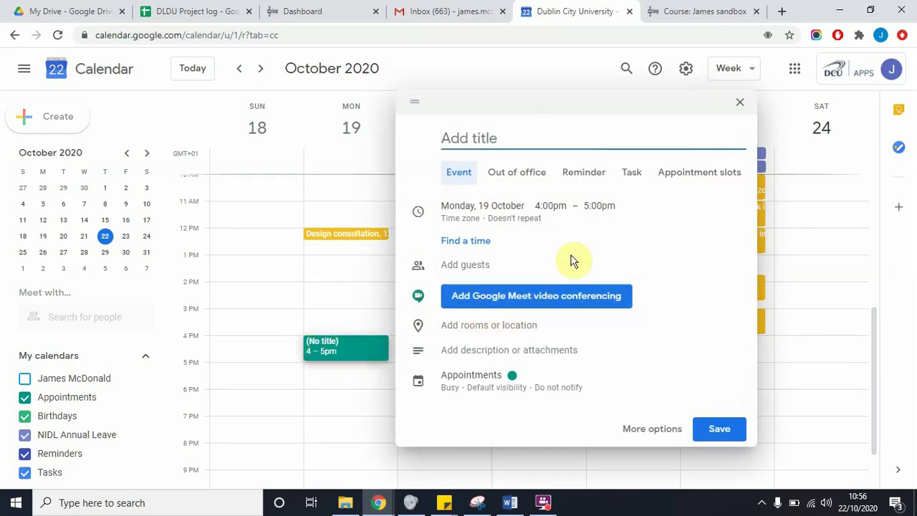
Save the Monday 4–5pm draft as 10-minute appointment slots titled with the owner's name plus 'Sandbox'
click(685, 179)
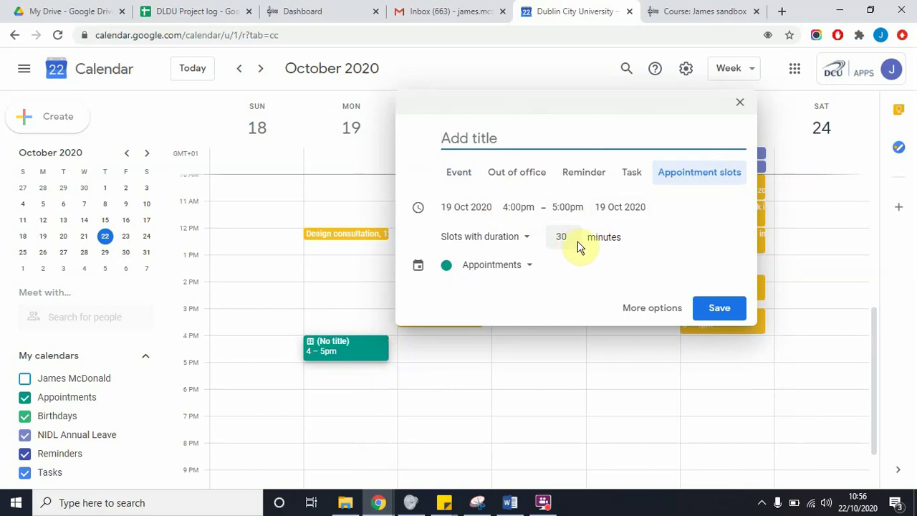
click(572, 241)
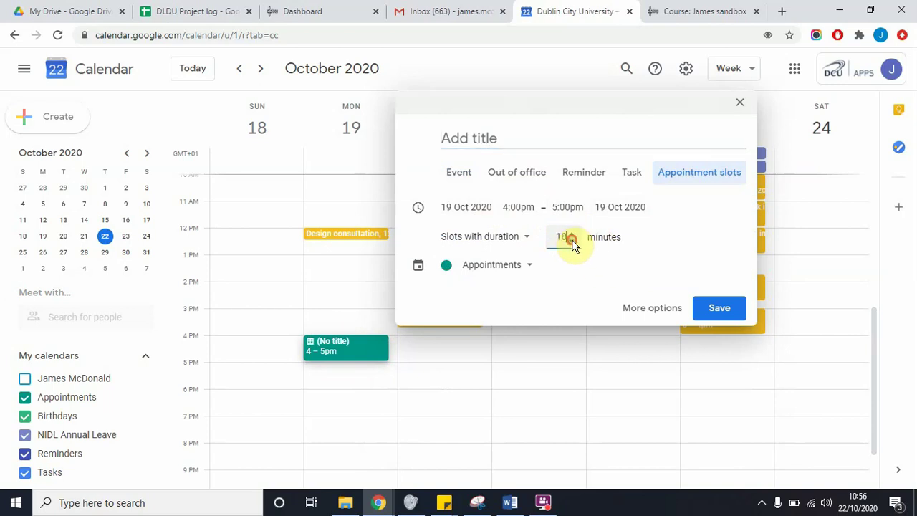
click(572, 241)
click(572, 241)
click(572, 240)
click(571, 241)
click(572, 241)
click(605, 266)
click(559, 140)
text(James)
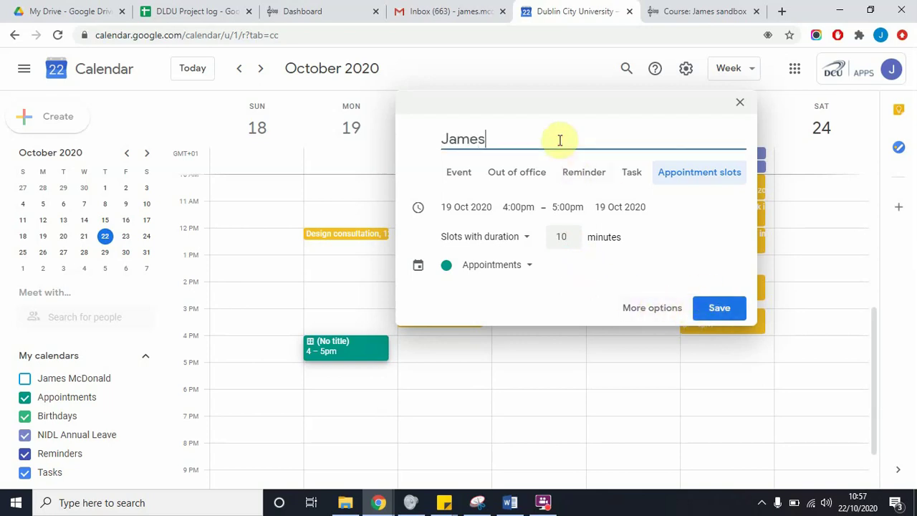
text('s Sandbox)
click(713, 309)
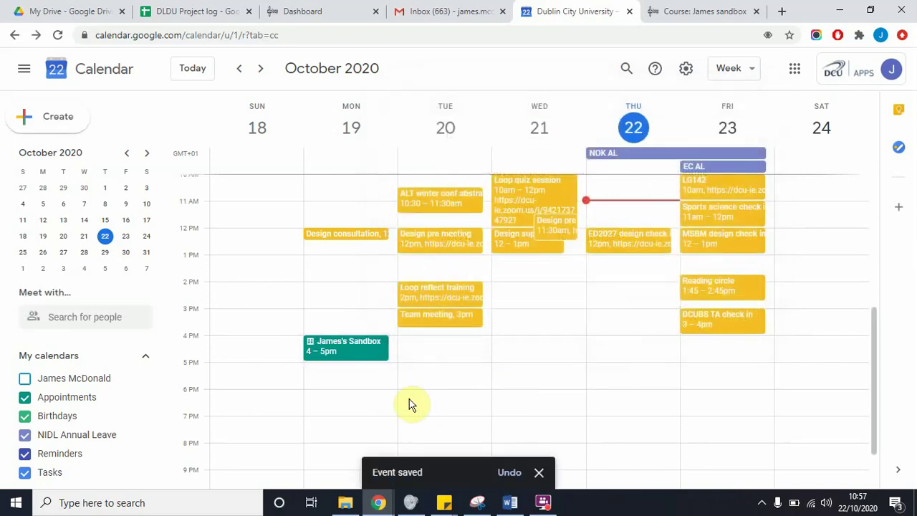
Edit the sandbox appointment block to repeat 'Weekly on Monday' and save
click(328, 353)
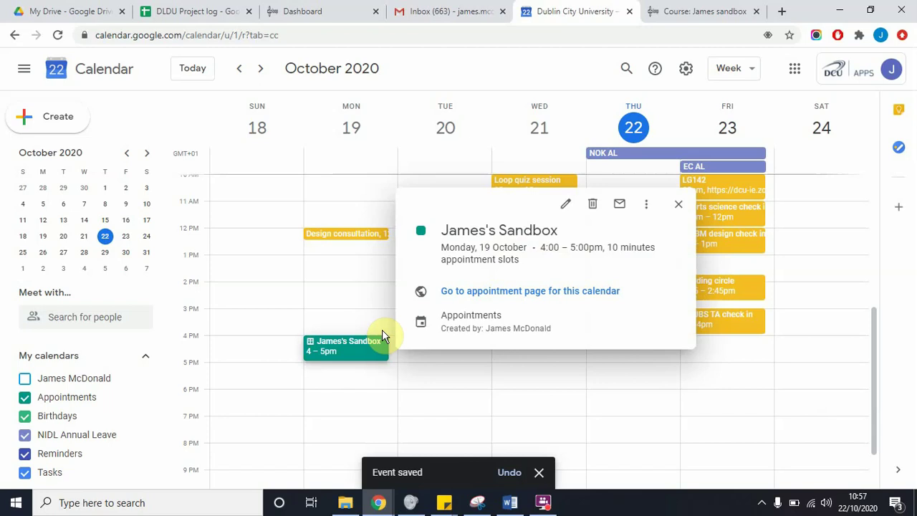
click(565, 208)
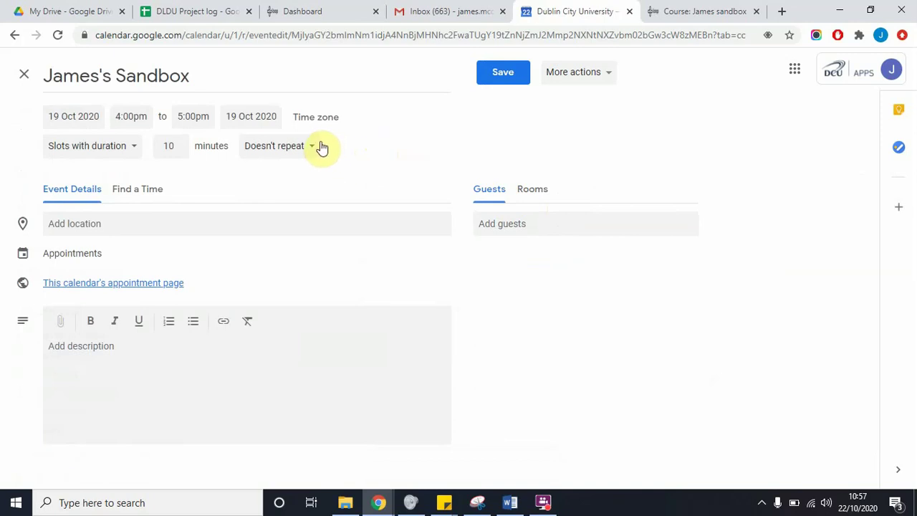
click(294, 146)
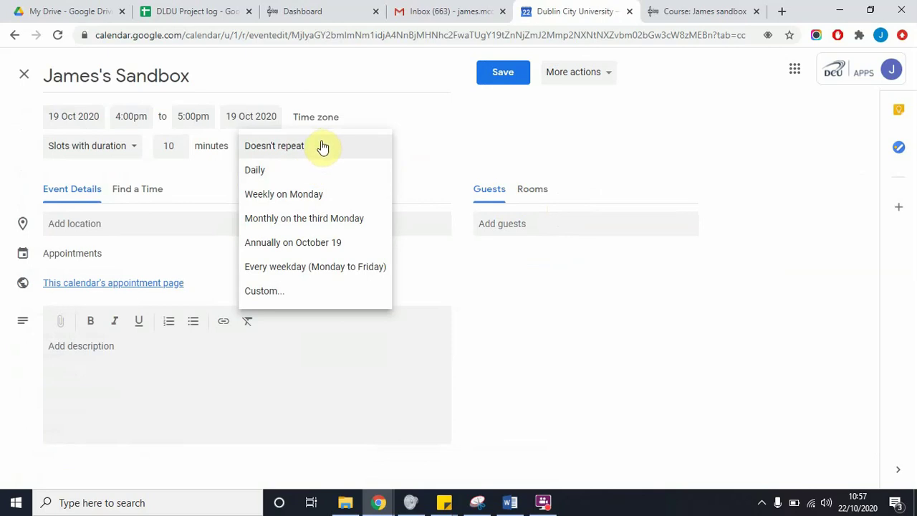
click(326, 193)
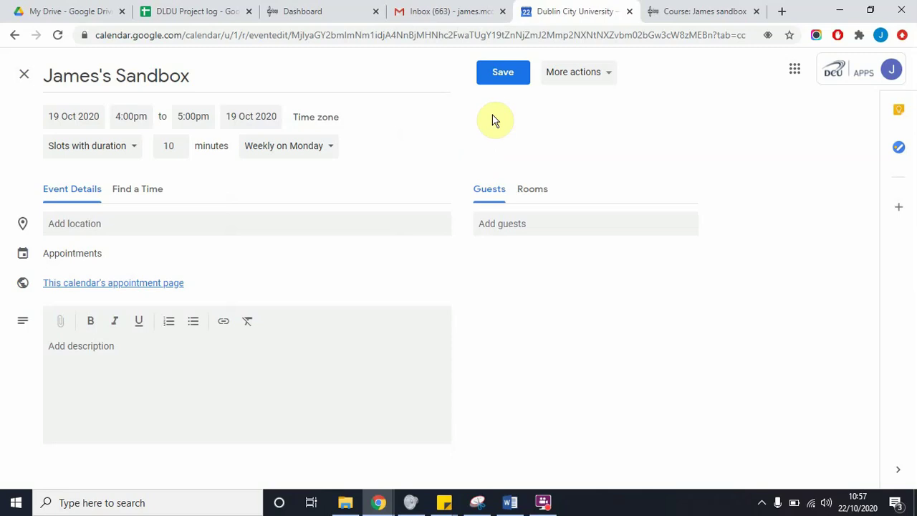
click(495, 80)
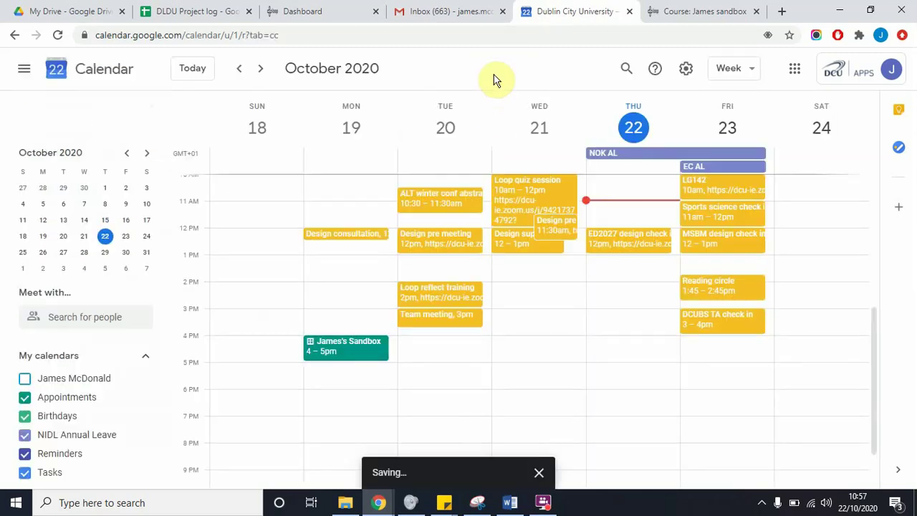
Open the public sign-up page, try booking a Monday slot, then cancel the test booking
click(359, 349)
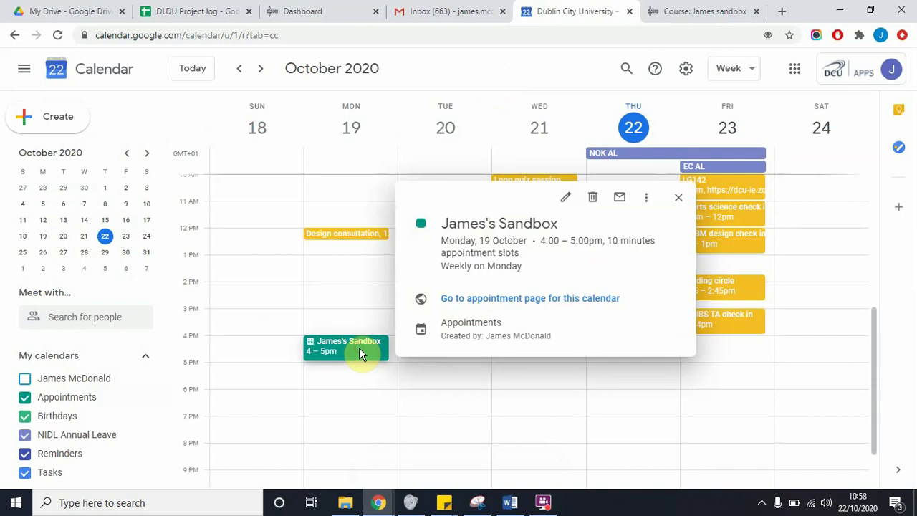
click(524, 301)
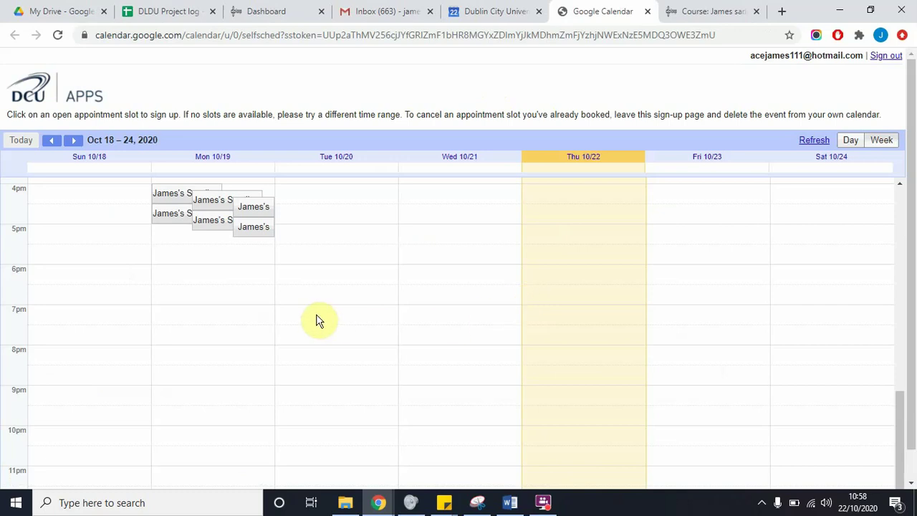
click(249, 213)
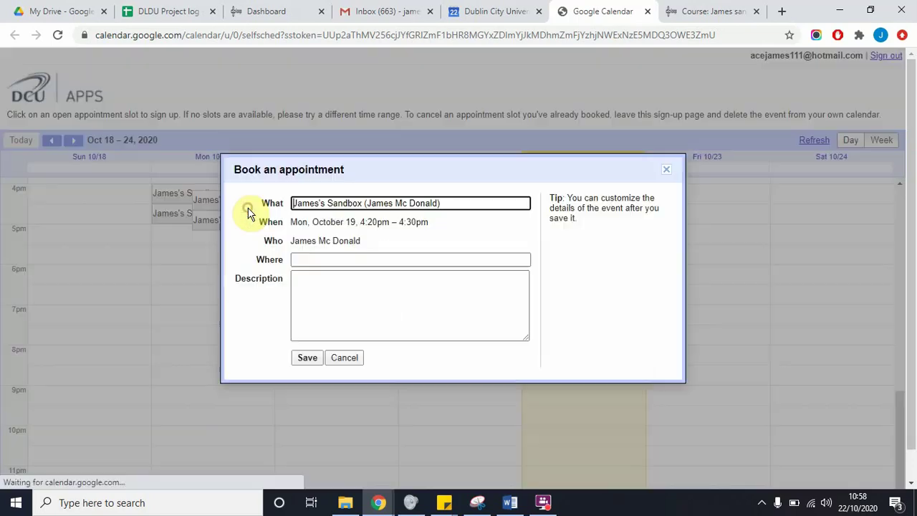
click(315, 258)
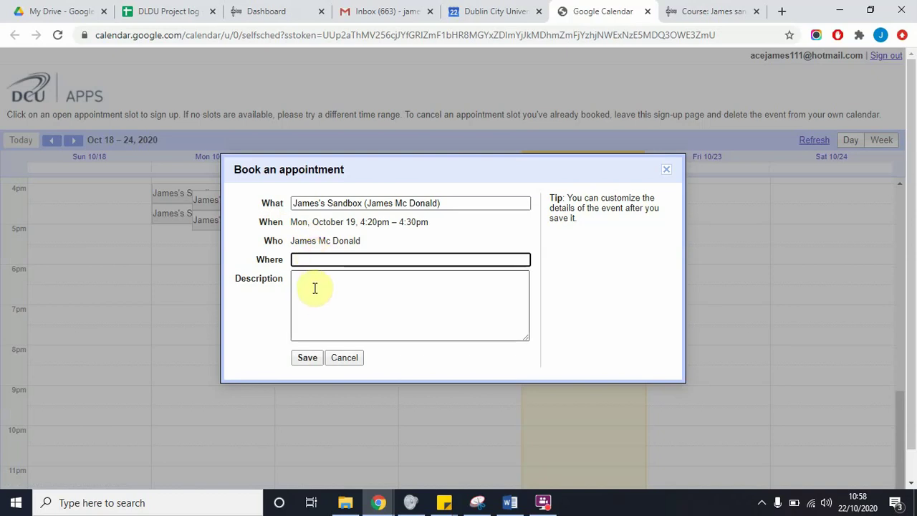
click(314, 287)
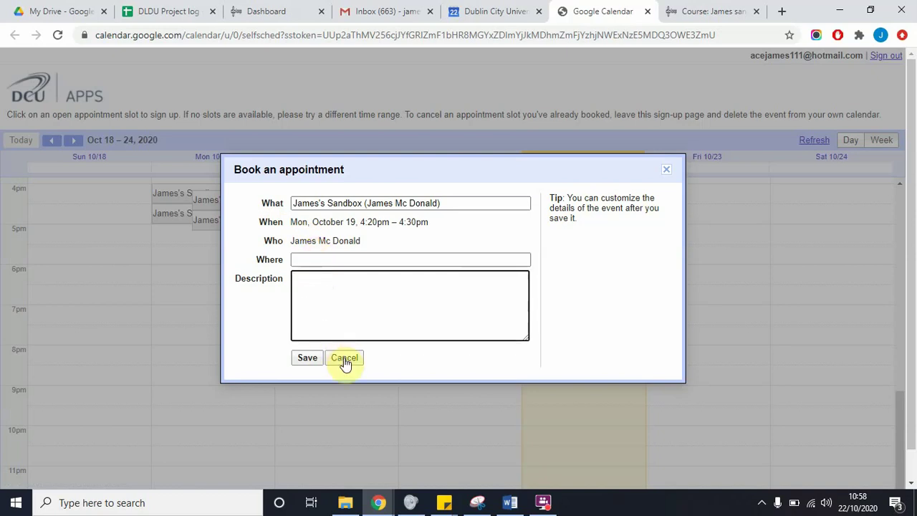
click(313, 261)
click(319, 283)
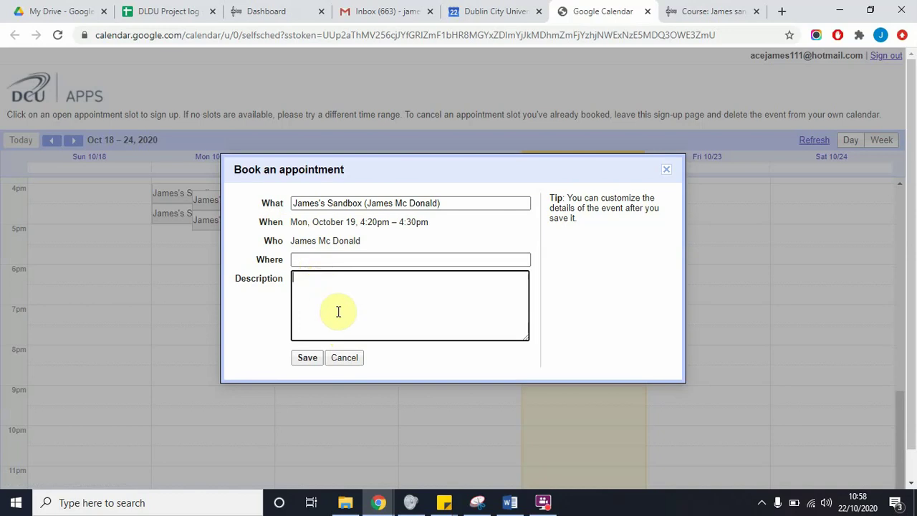
click(344, 359)
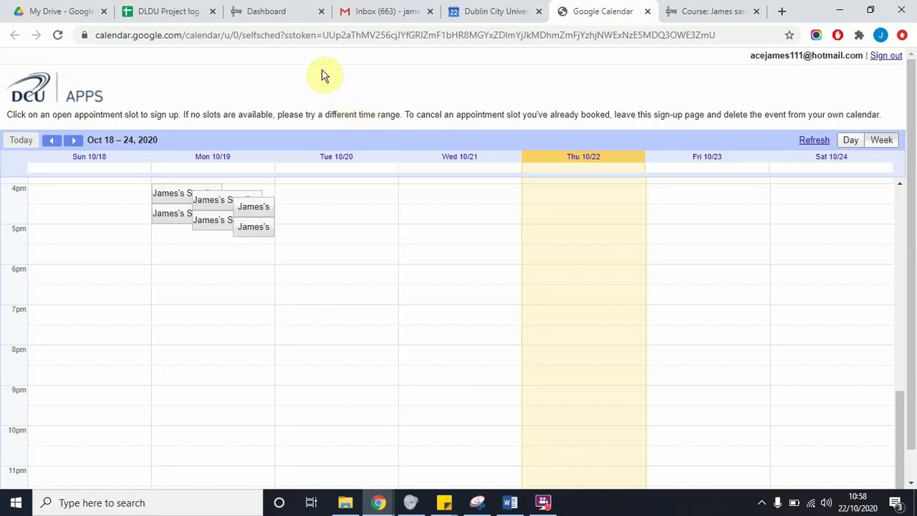
Copy the sign-up page's web address from the address bar
click(293, 34)
right_click(293, 36)
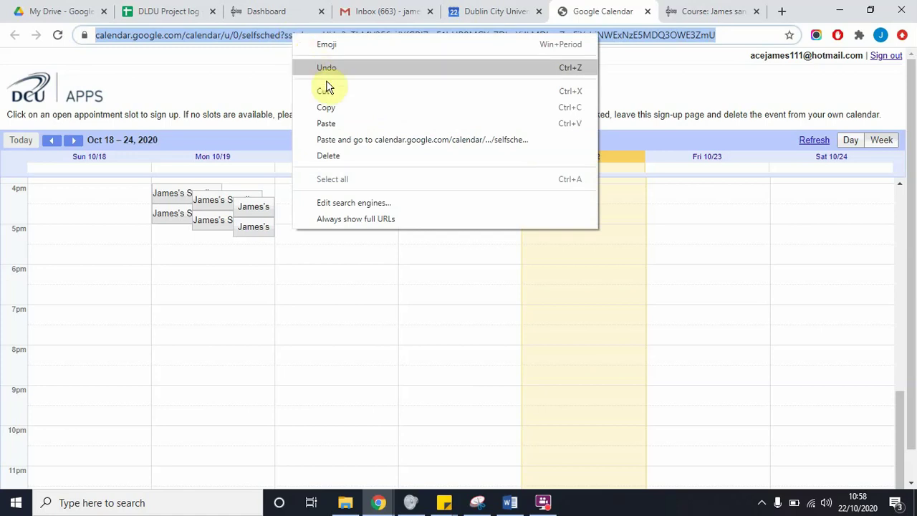
click(328, 107)
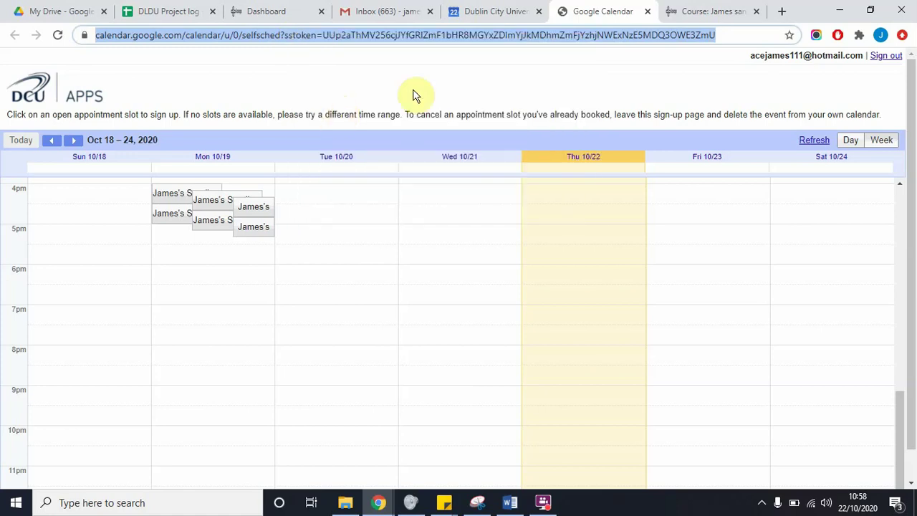
On the Loop course page, open the configuration for the Module contact details block
click(709, 10)
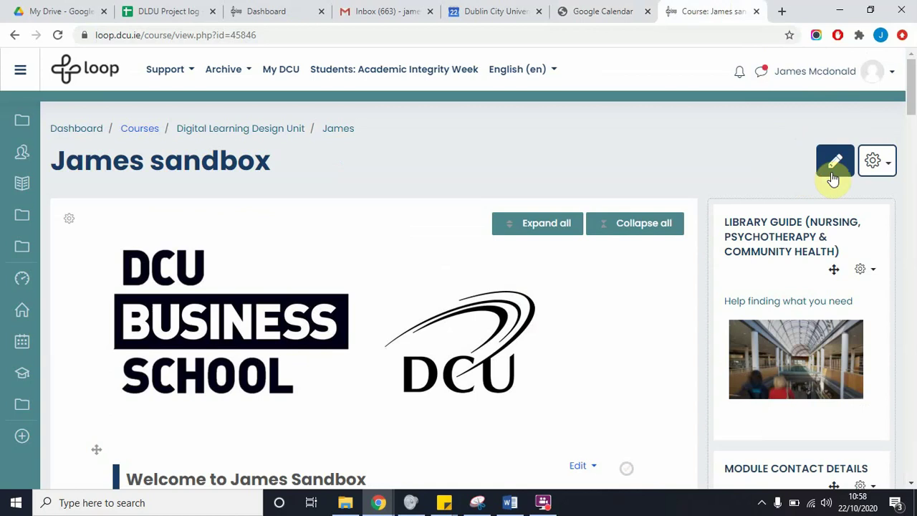
drag(912, 72, 914, 115)
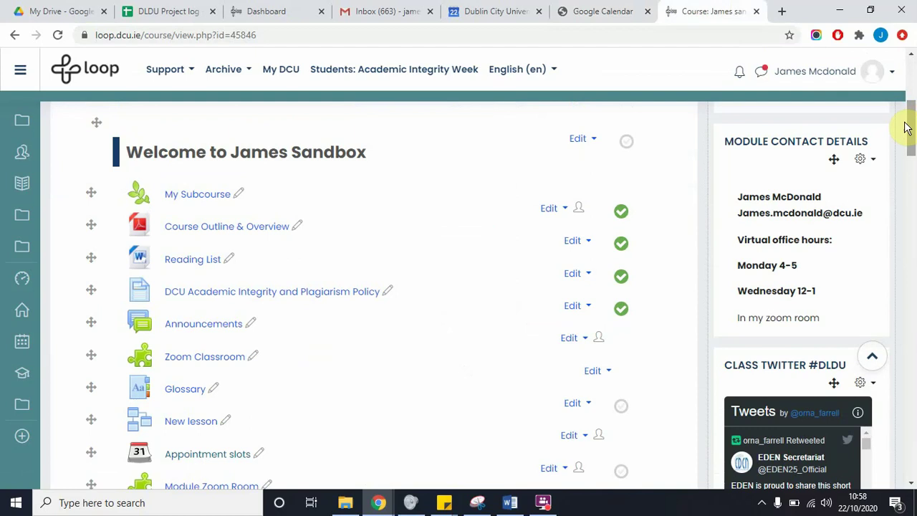
click(861, 162)
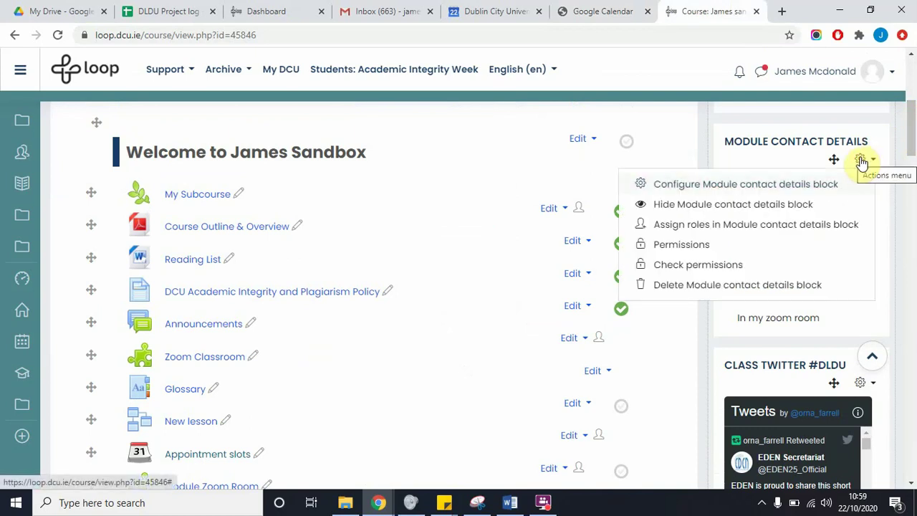
click(776, 185)
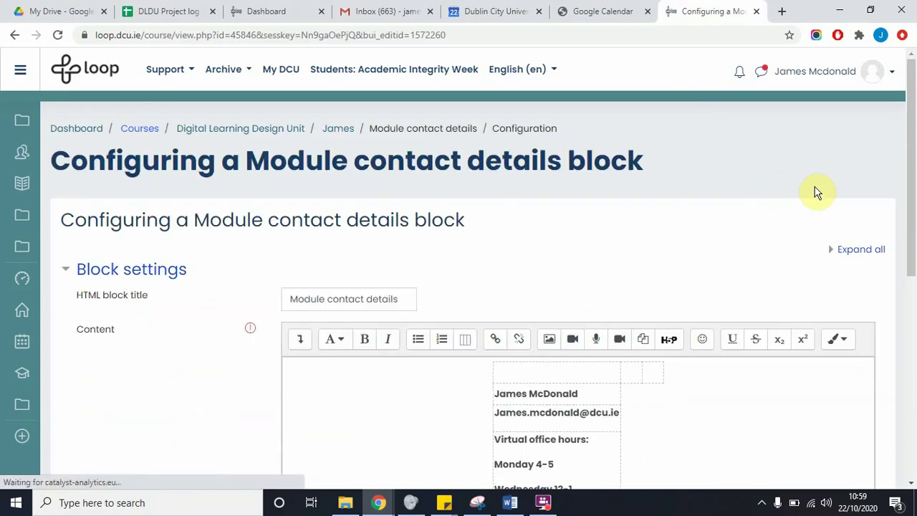
Add the line 'To Book an Appointment Click here' below 'Wednesday 12-1' and select 'here'
drag(913, 157, 901, 304)
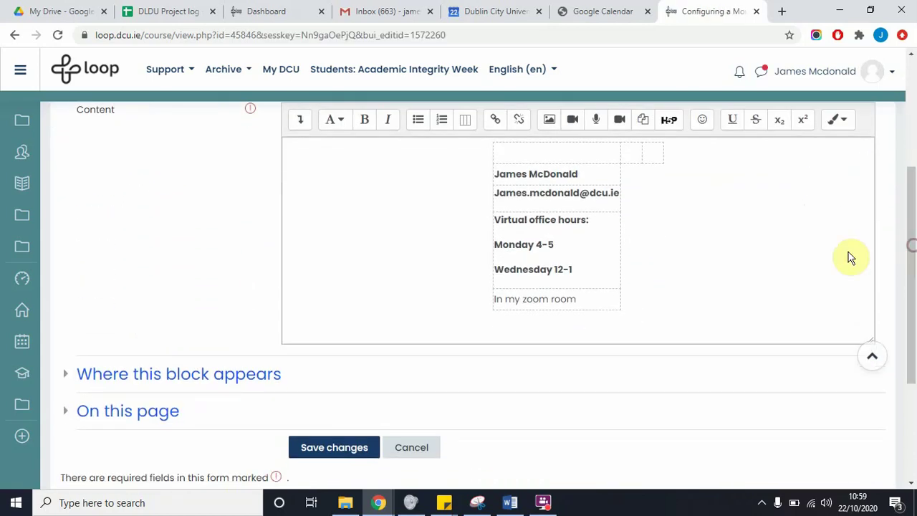
click(590, 269)
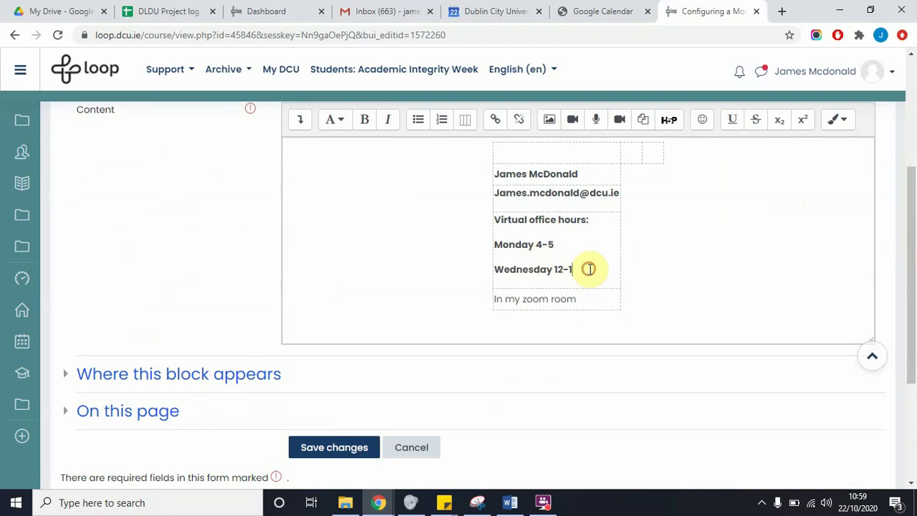
key(Return)
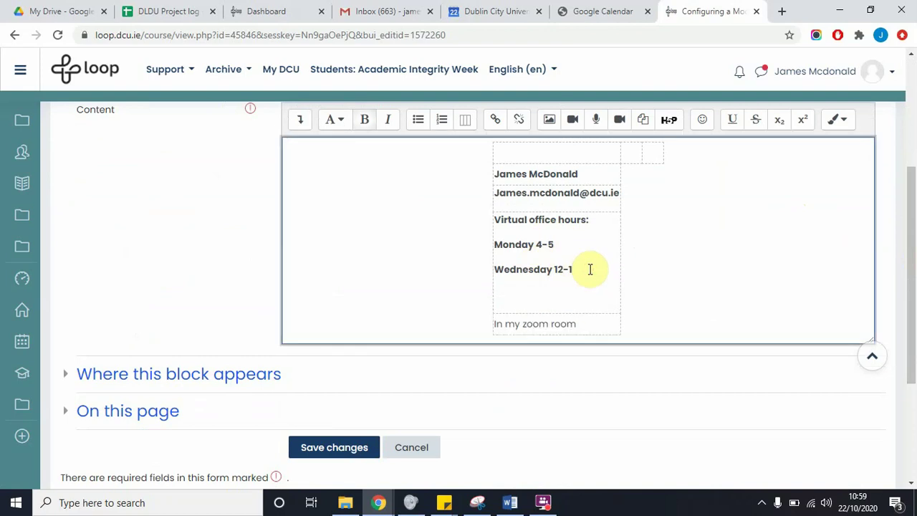
text(To Book an Appointment)
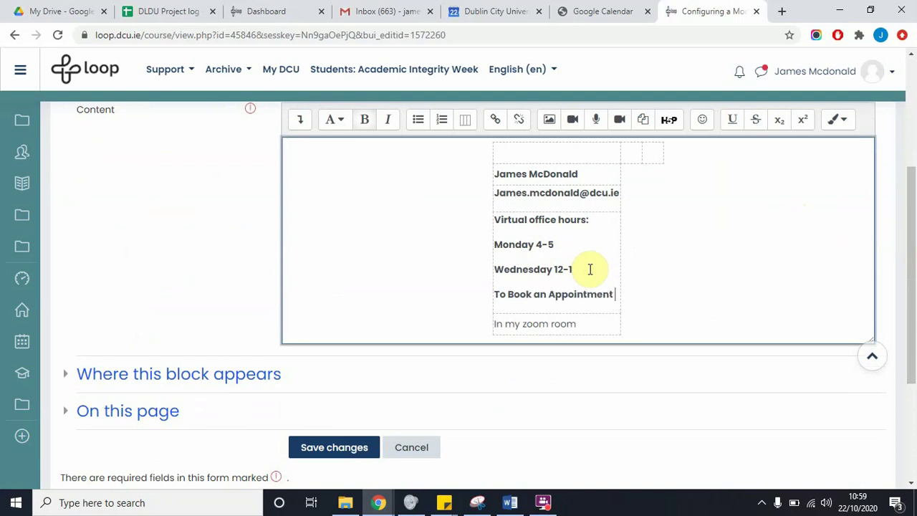
text( Click here)
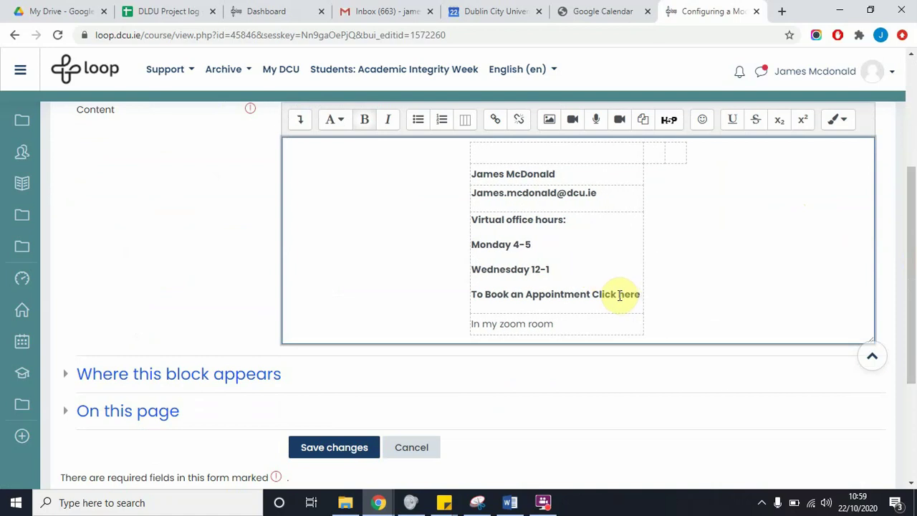
drag(619, 296, 642, 298)
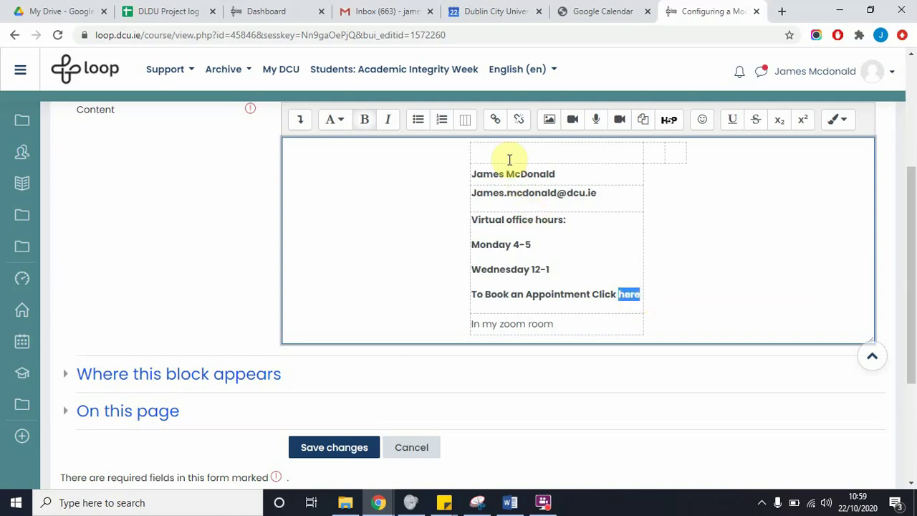
Link 'here' to the pasted calendar sign-up URL, opening in a new window
click(494, 122)
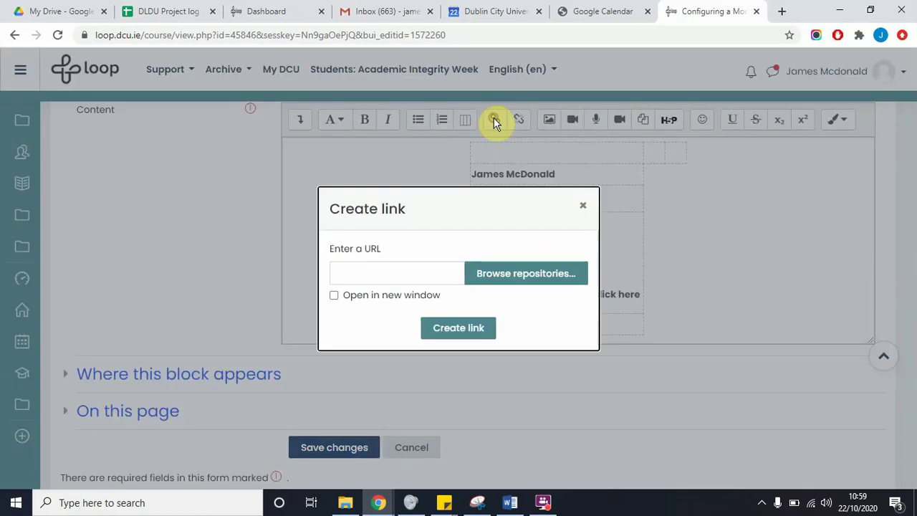
click(394, 270)
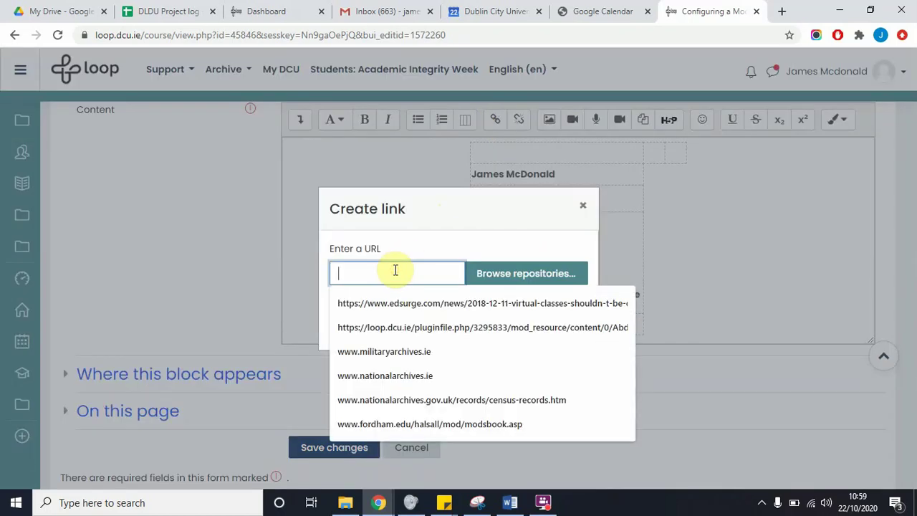
key(ctrl+v)
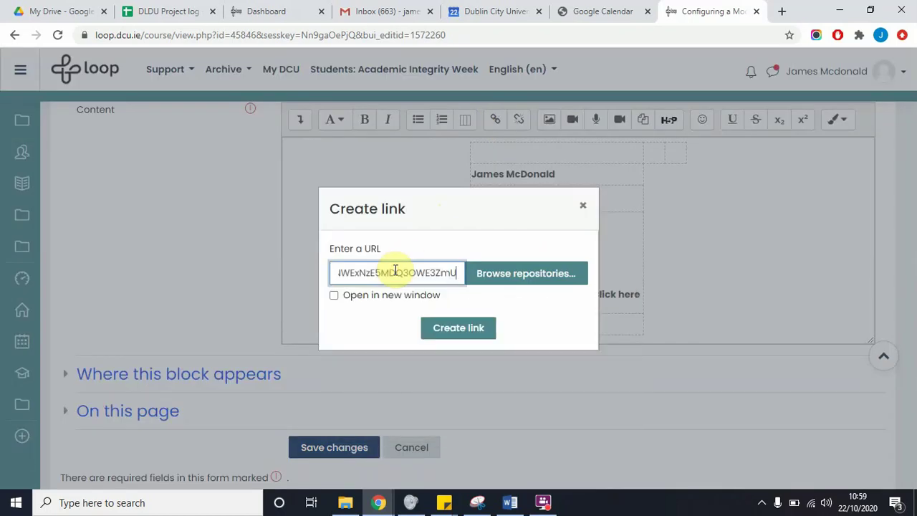
click(334, 296)
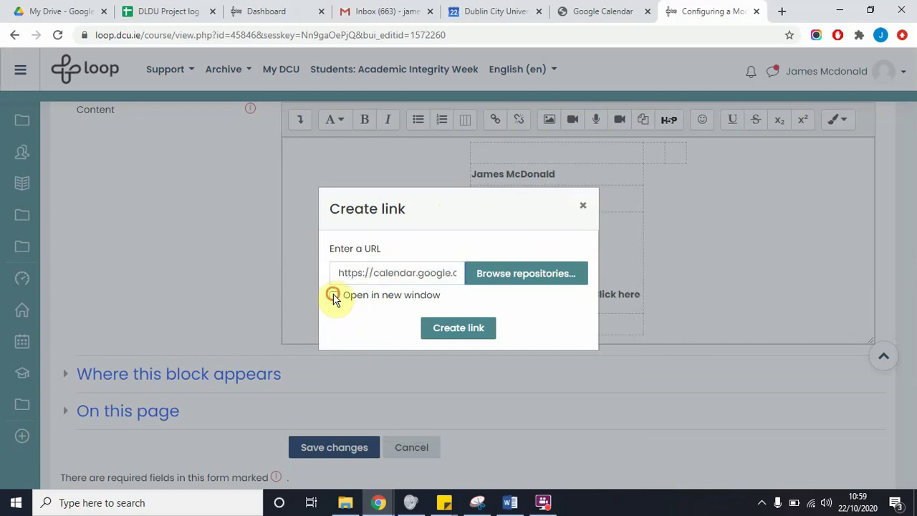
click(473, 335)
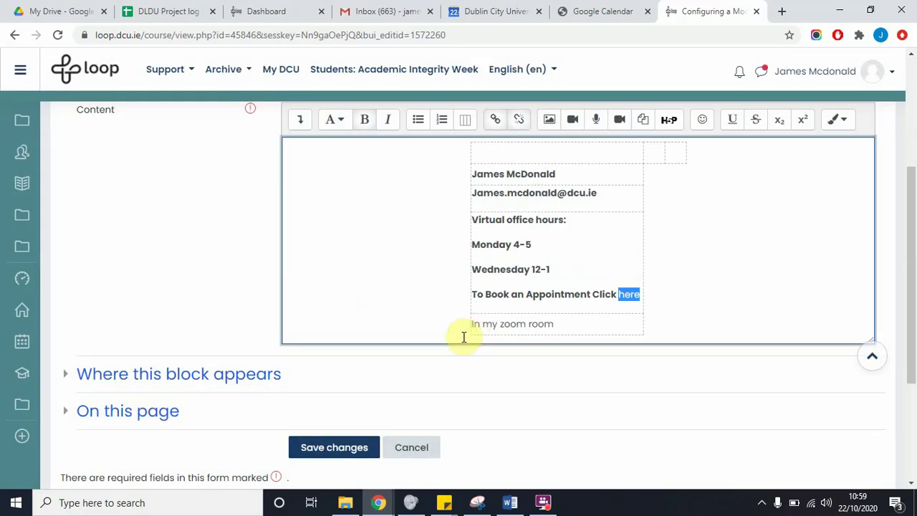
Save the contact block and test the 'here' link opens the calendar sign-up page
click(318, 451)
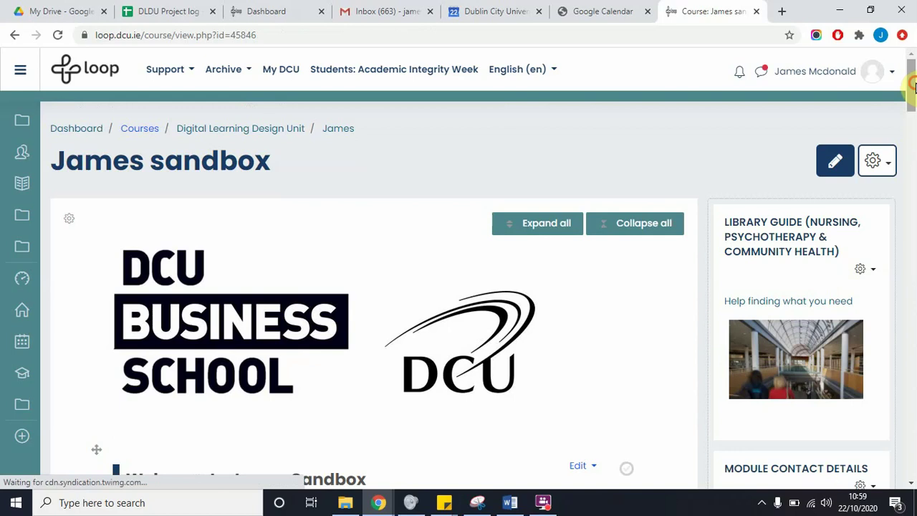
drag(908, 127, 914, 143)
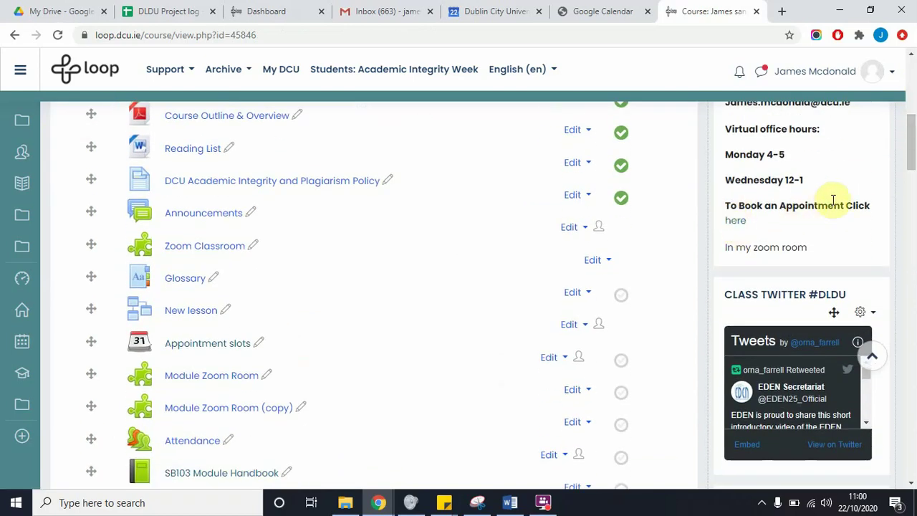
click(737, 223)
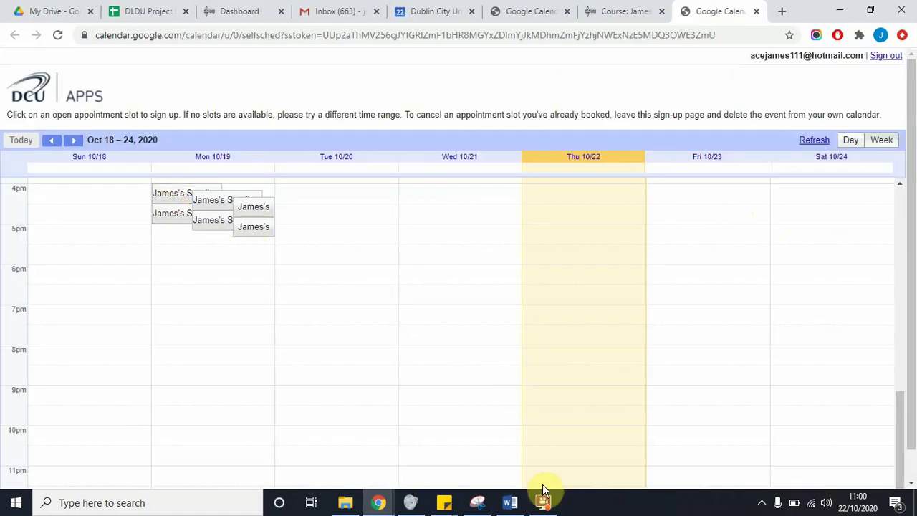
mouse_move(546, 508)
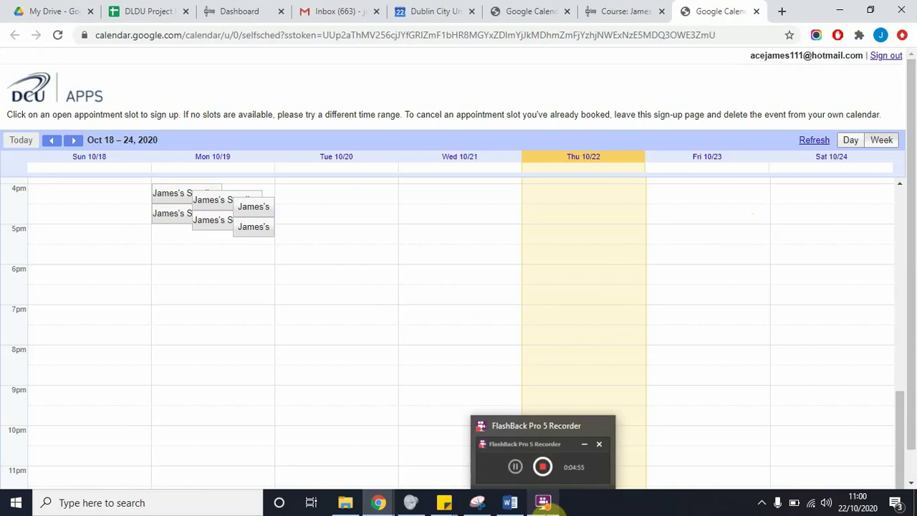
click(546, 505)
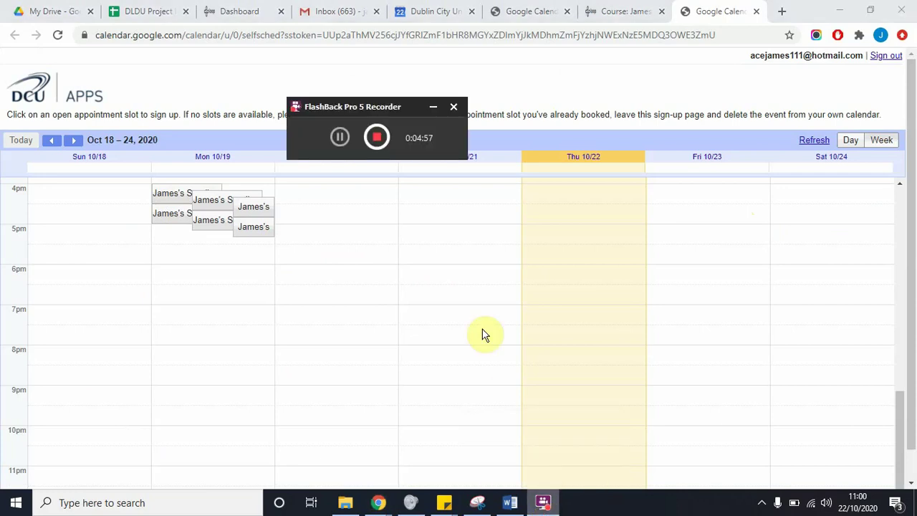